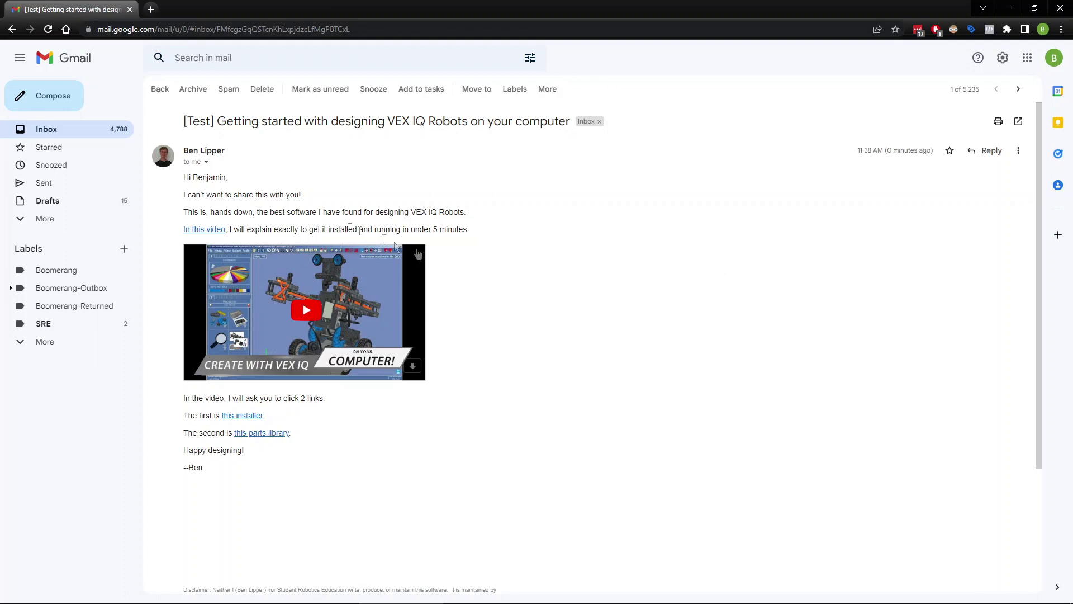
Download the LDCad installer linked in the email and install LDCad for VEX 1.5 in C:\Program Files (x86)\LDCadVEX.
mouse_move(428, 256)
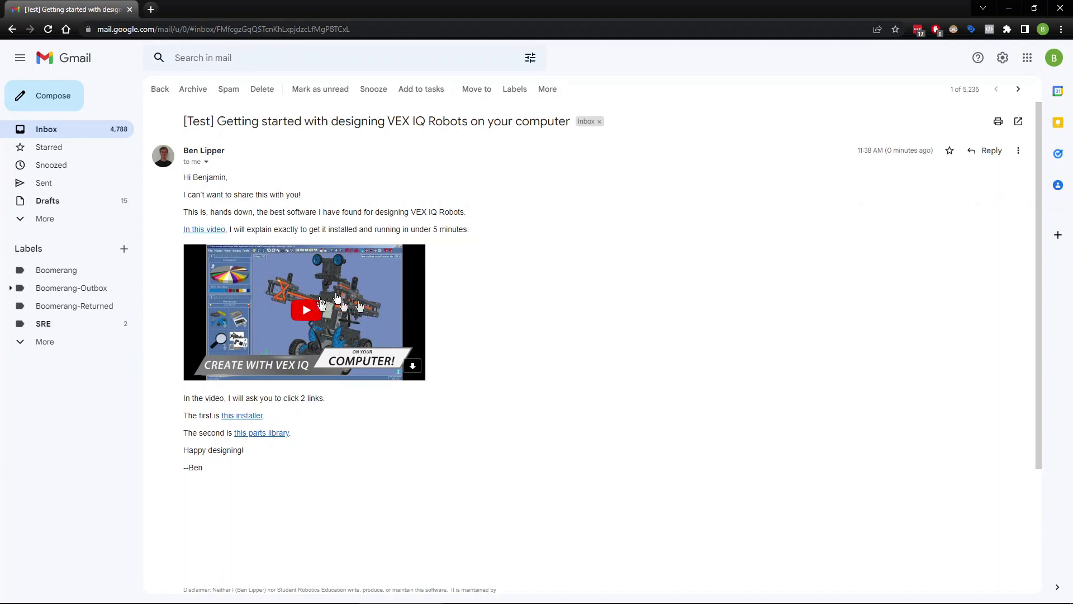
left_click(233, 417)
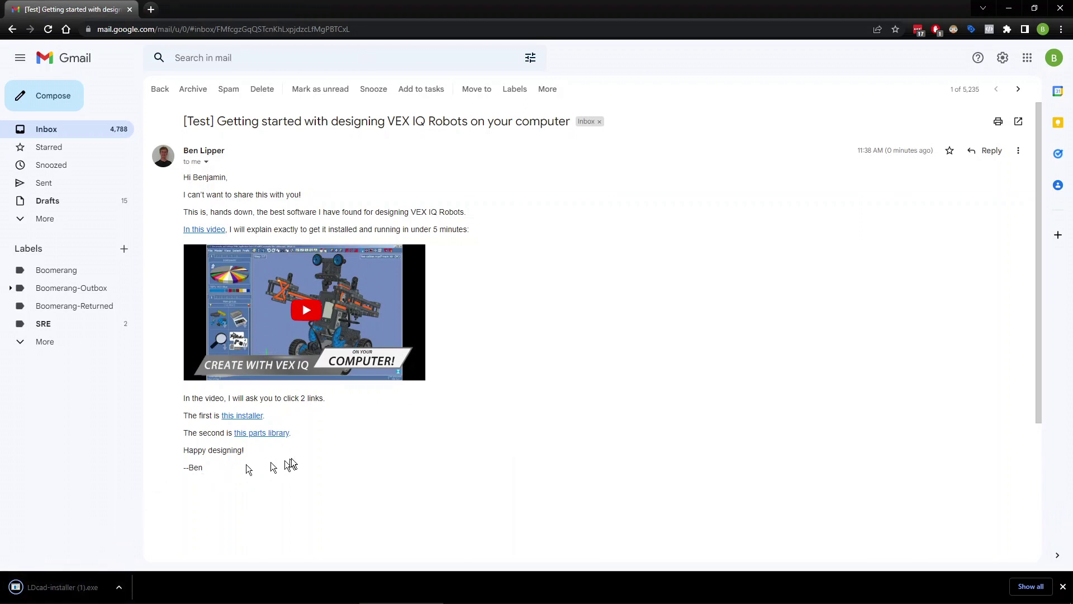
left_click(56, 586)
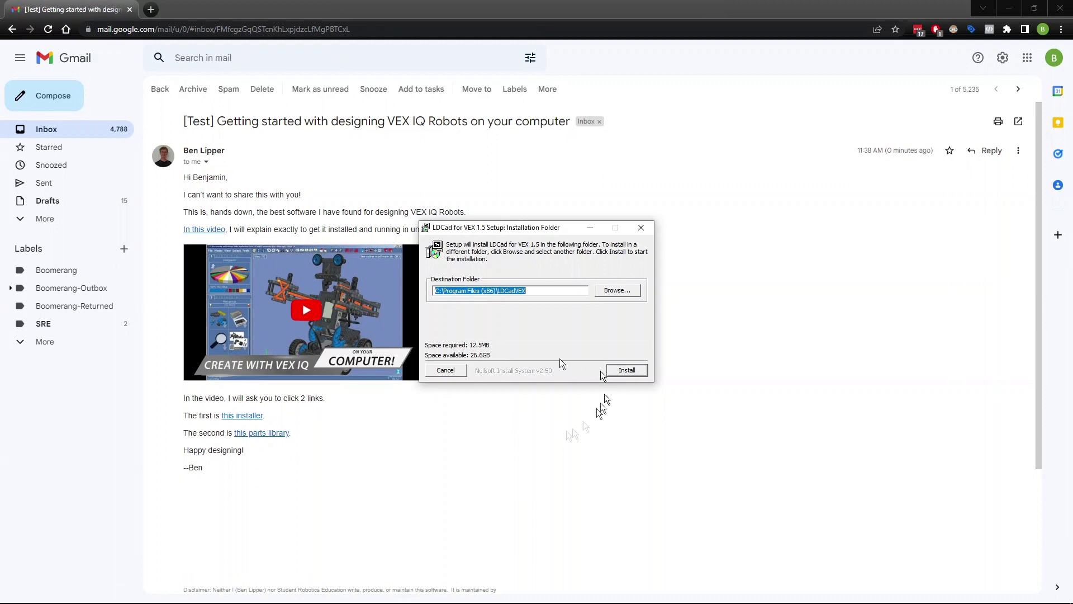
left_click(641, 369)
left_click(627, 370)
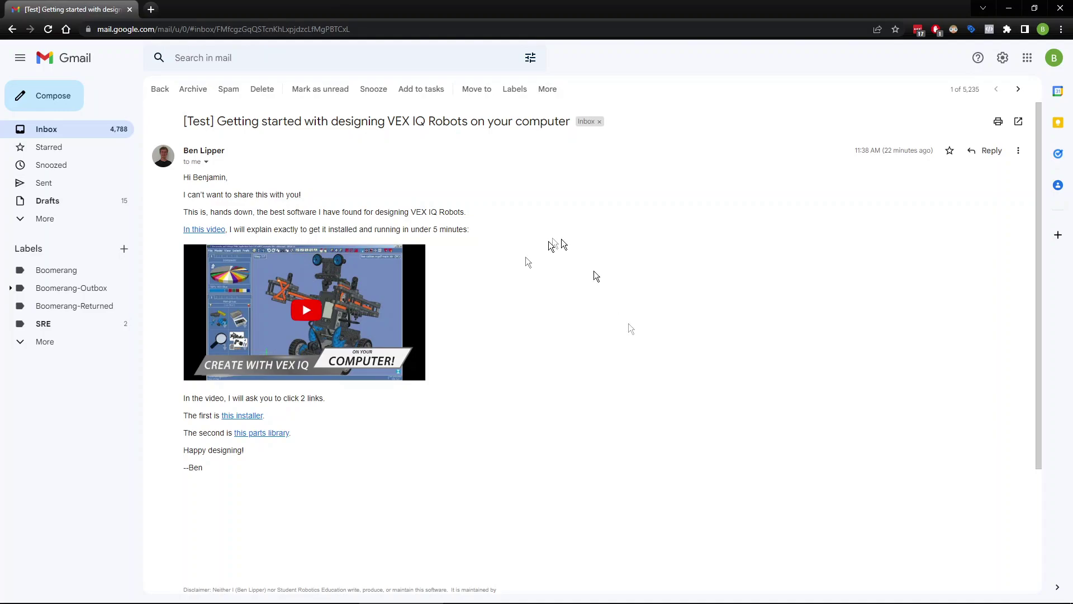
Download the linked parts library, open LDcad-part-library.zip and copy its folder "VEXIQ Snapcad parts package - 2018-01-19".
left_click(274, 434)
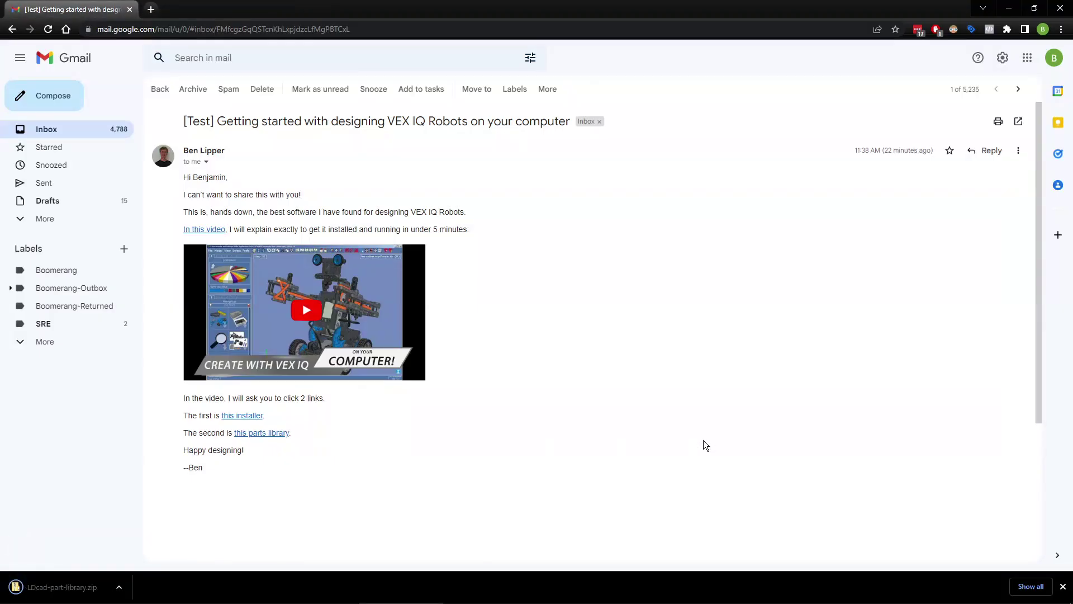
mouse_move(22, 602)
left_click(80, 592)
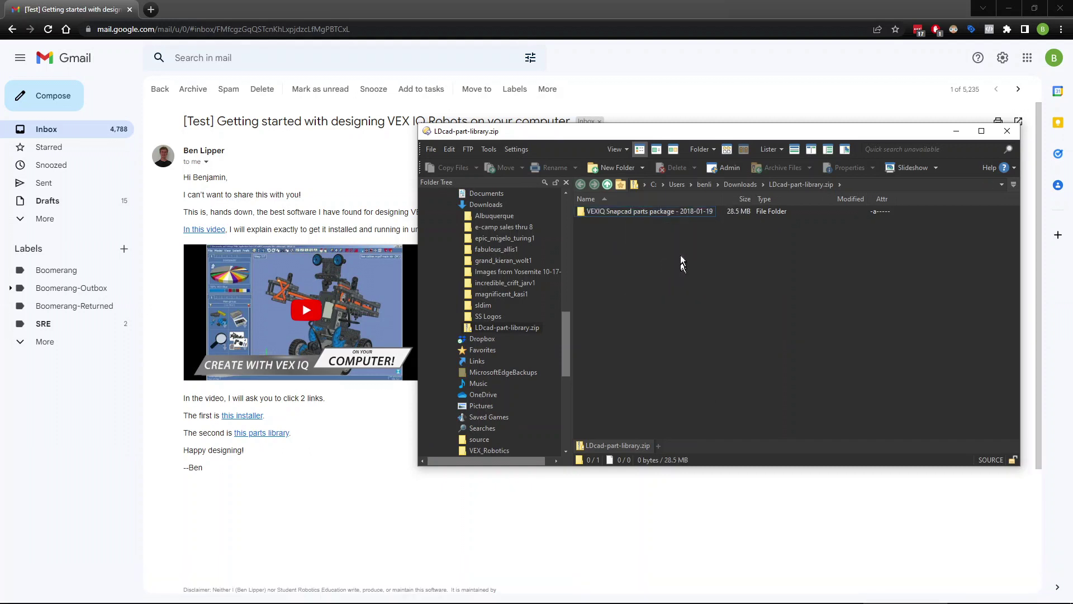
left_click(643, 211)
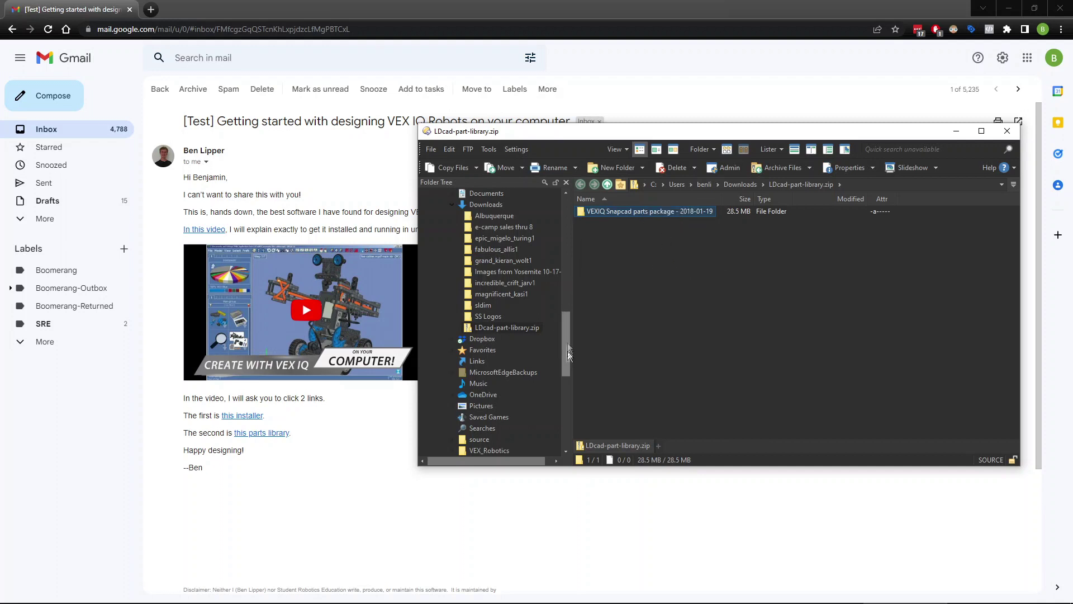
Paste the copied parts package folder into C:\Program Files (x86)\LDCadVEX.
left_click_drag(567, 353, 573, 216)
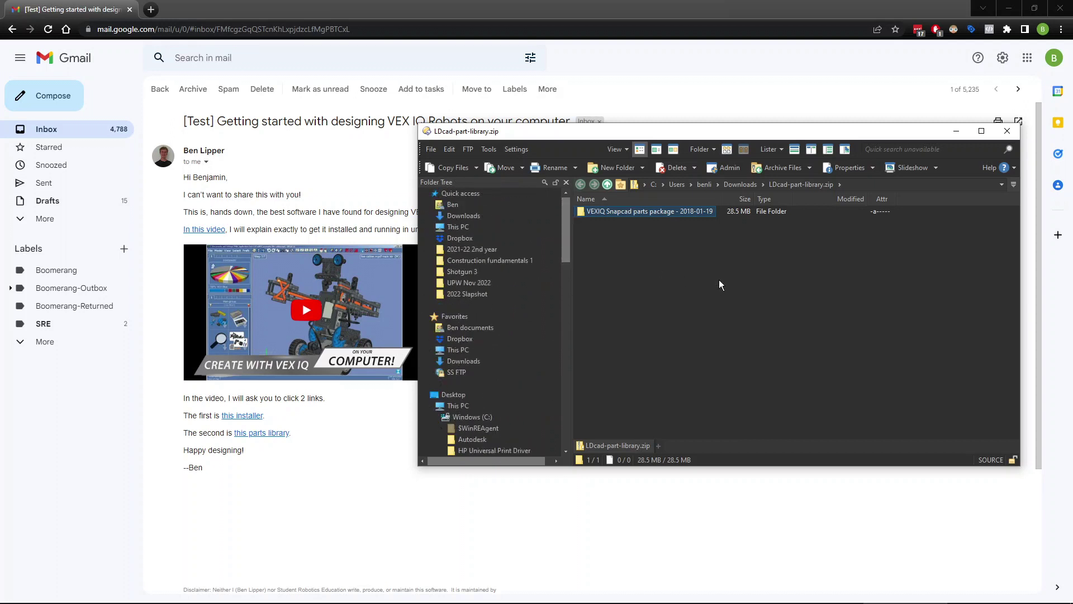
left_click(452, 228)
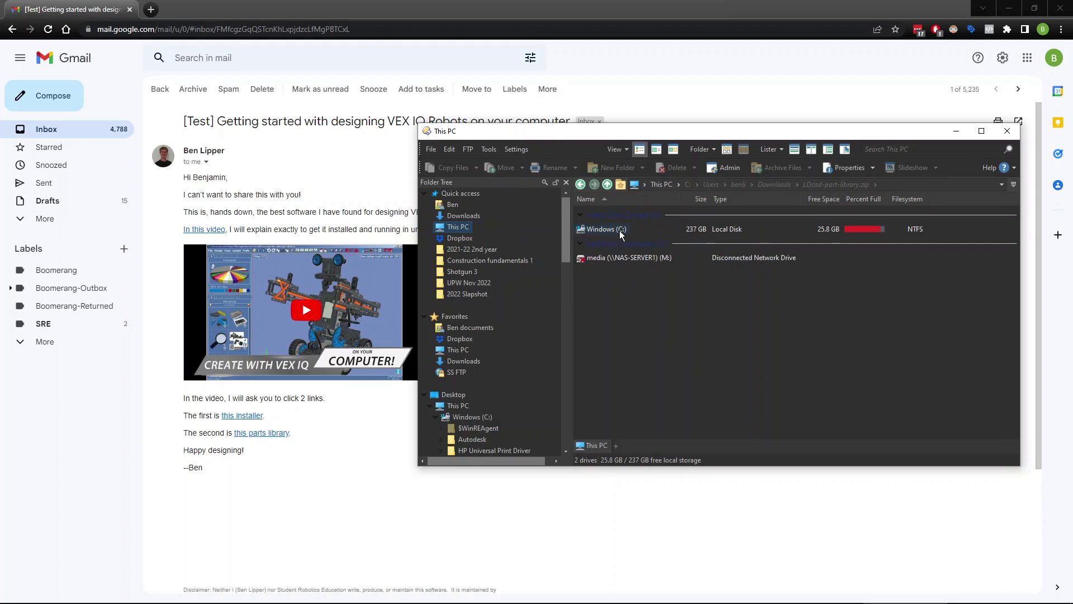
double_click(621, 231)
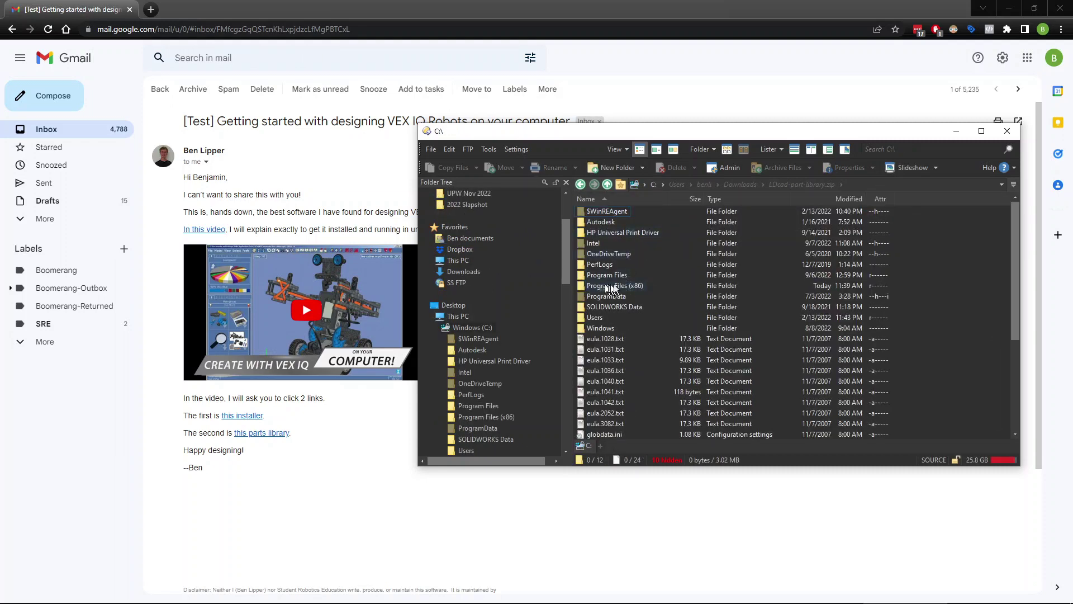
double_click(640, 285)
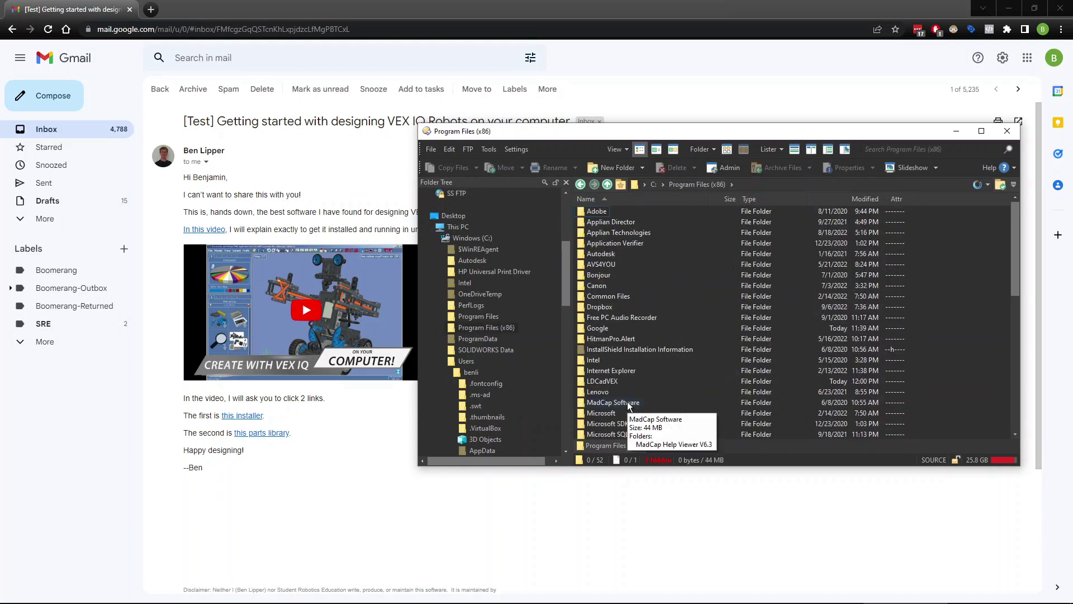
double_click(602, 382)
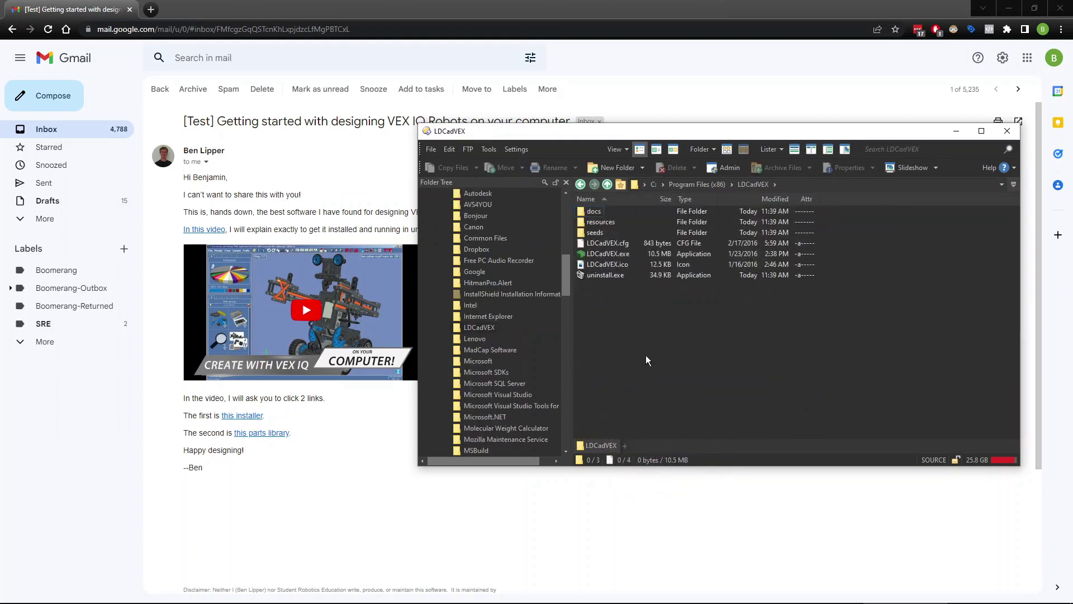
right_click(595, 305)
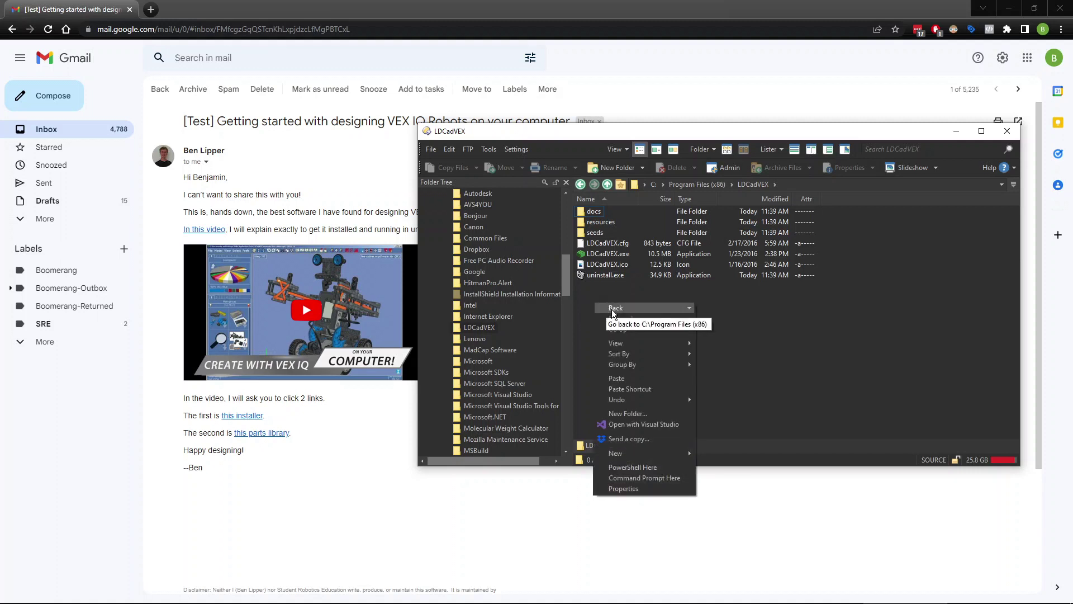
left_click(637, 378)
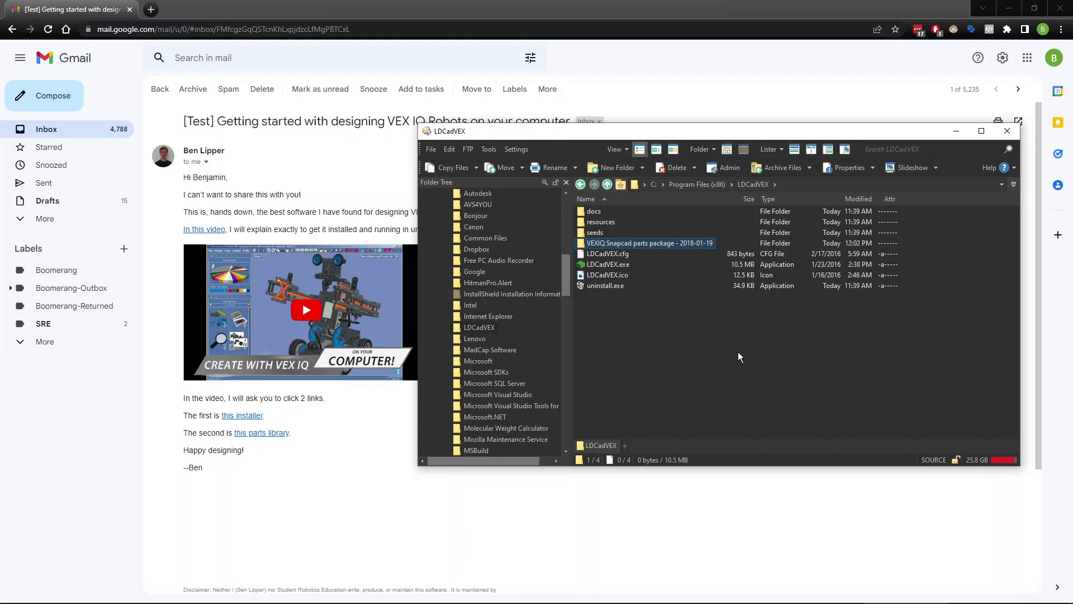
Rename the pasted parts package folder as Library.
right_click(667, 243)
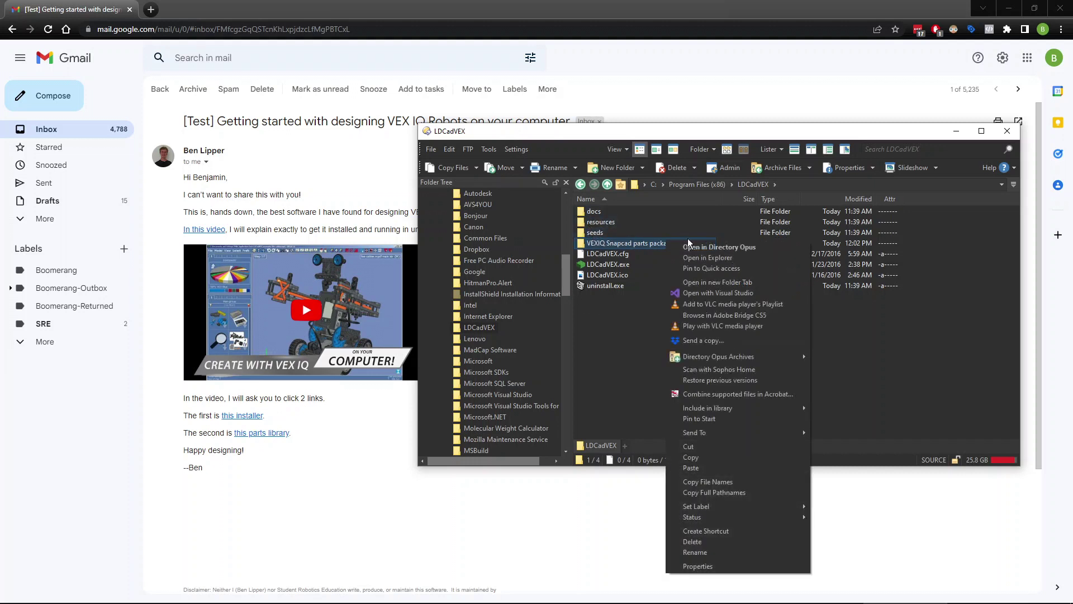
left_click(740, 551)
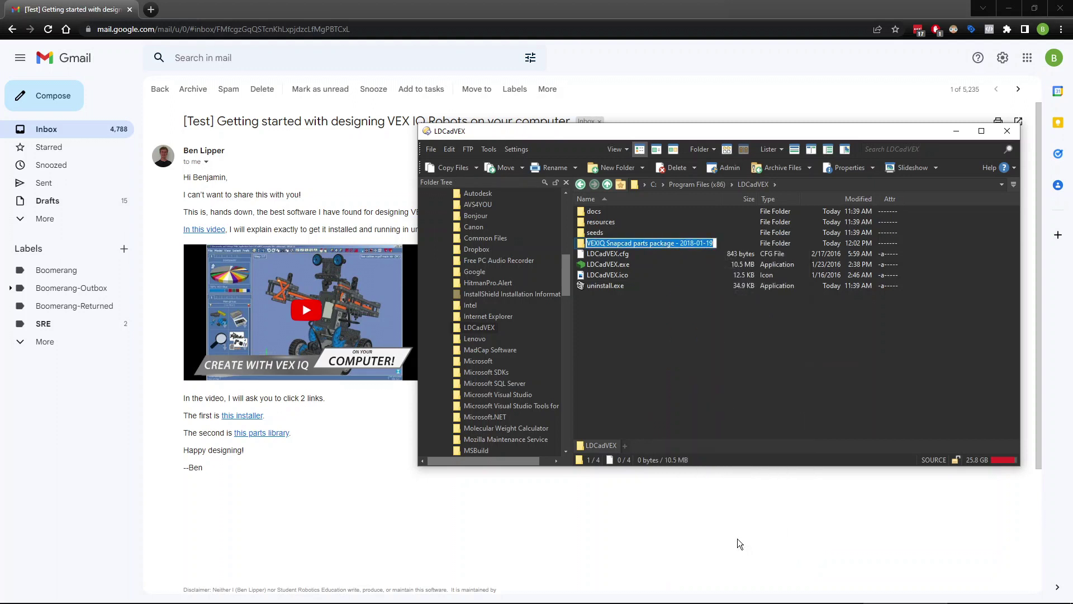
type("Library")
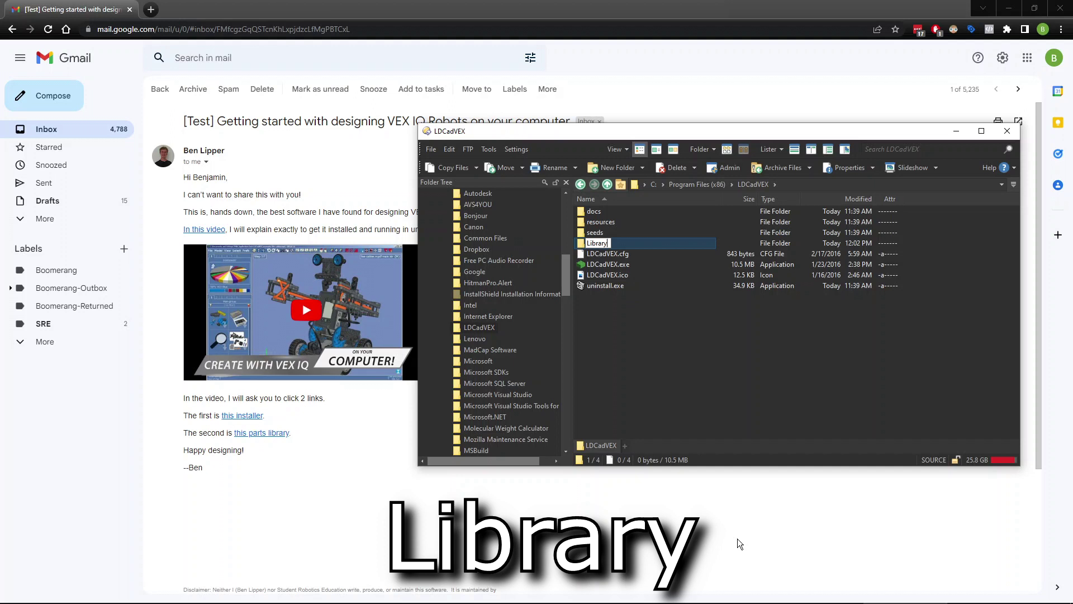
key("Return")
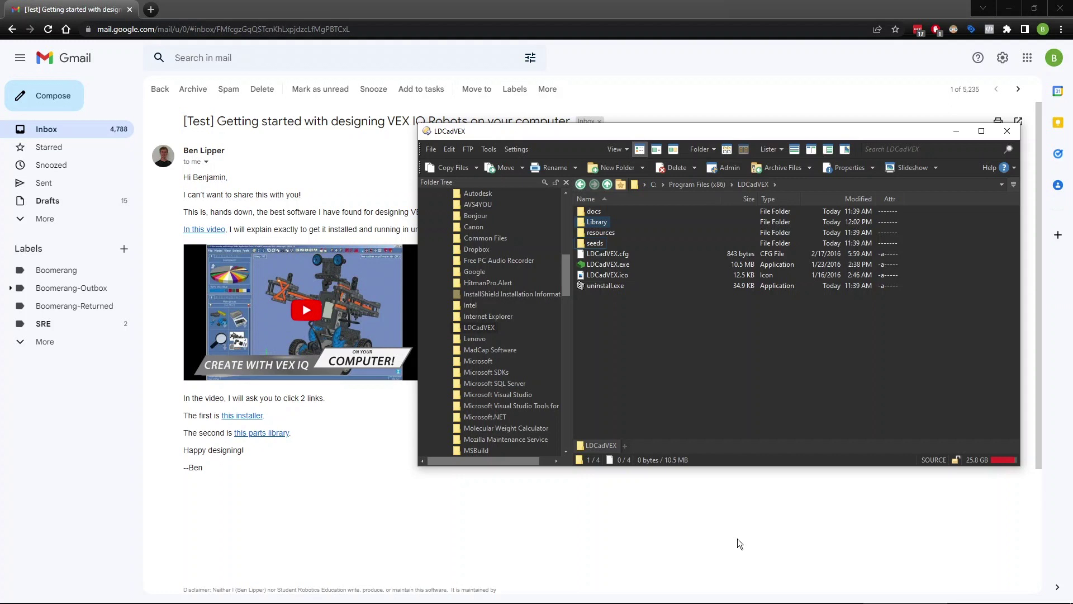
left_click(629, 380)
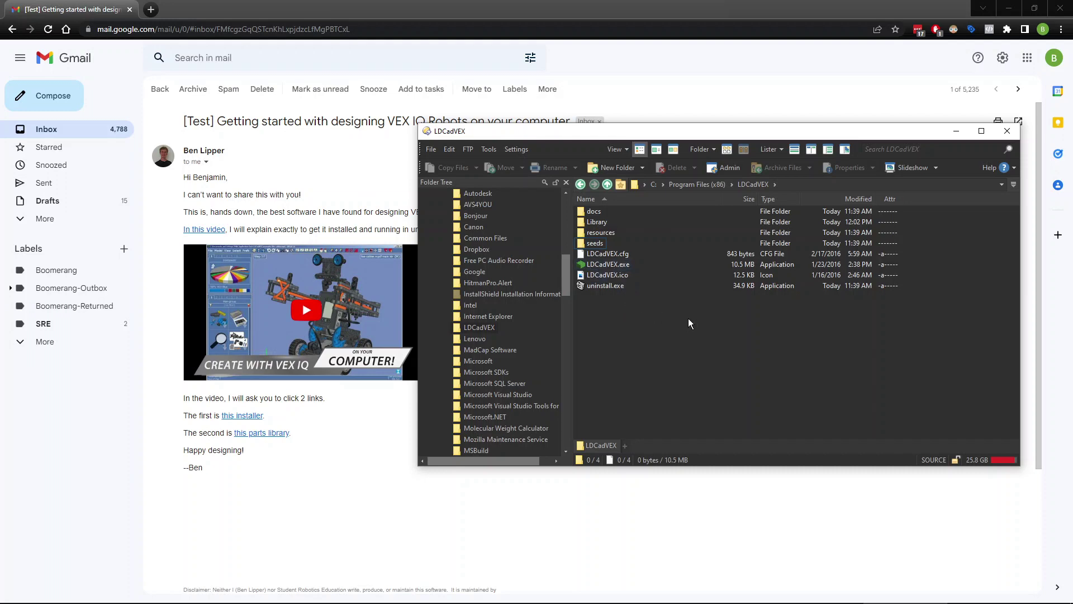
Launch LDCad from Windows and browse the parts library sorted by function.
left_click(2, 597)
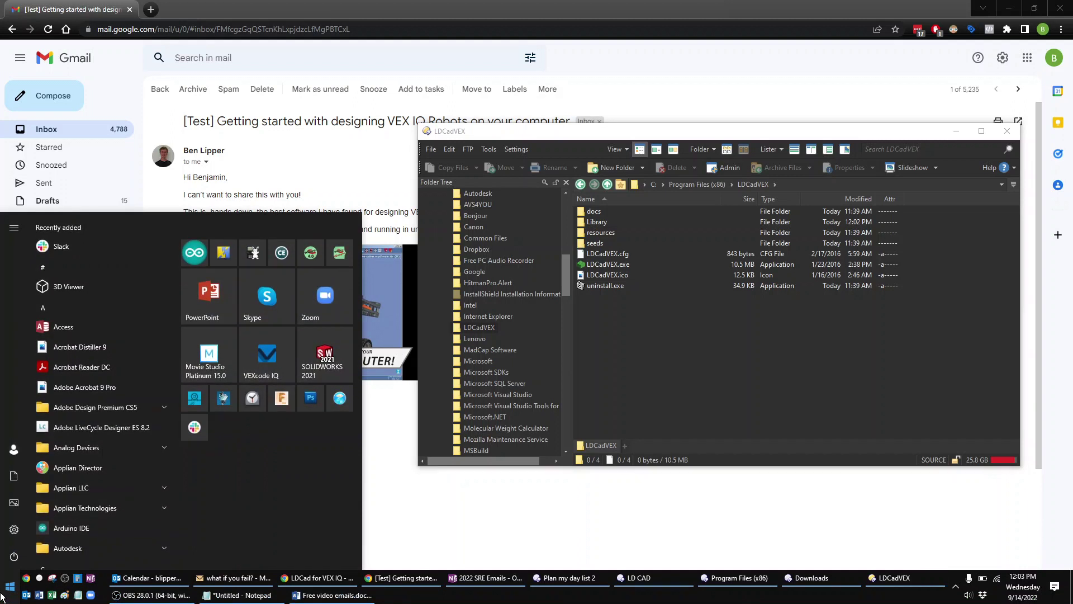
type("ldcad")
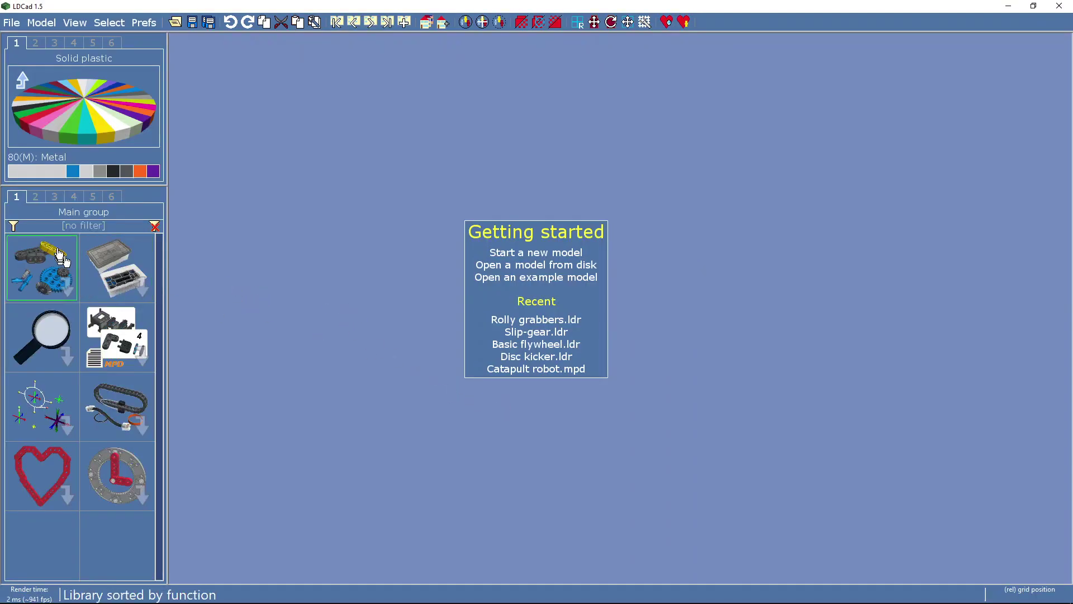
left_click(58, 253)
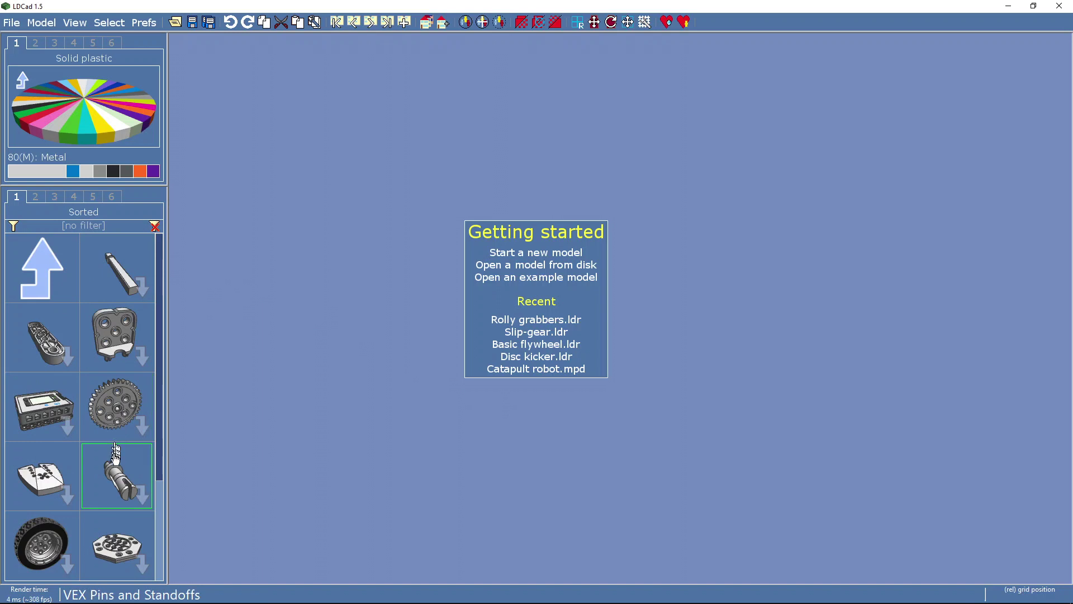
scroll(113, 464, "down", 2)
scroll(113, 464, "up", 2)
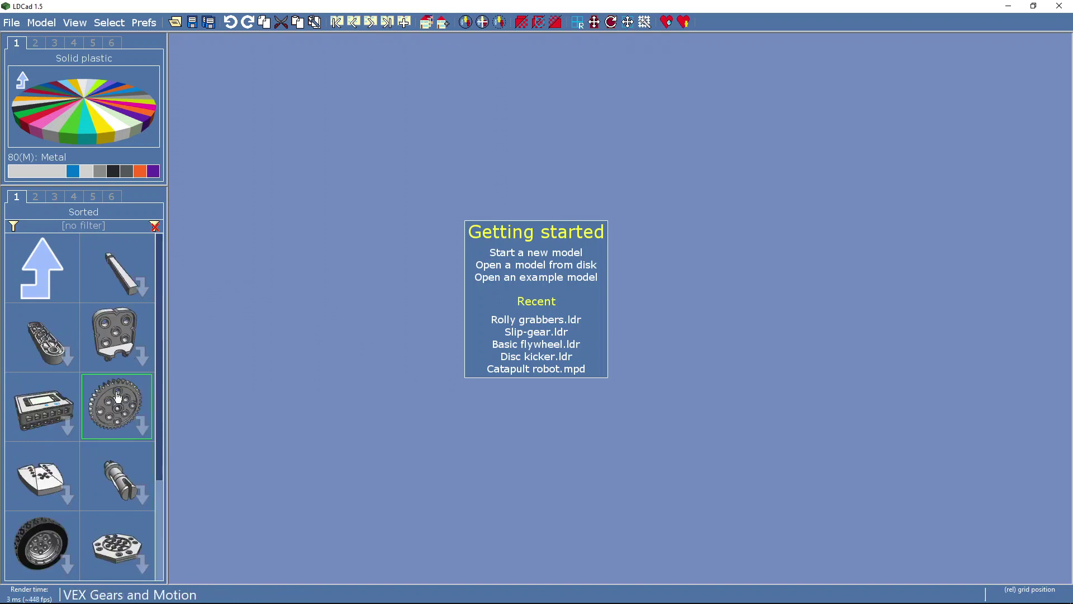
Set the current part color to VEX Medium Gray and return the parts library to its main group.
left_click(73, 171)
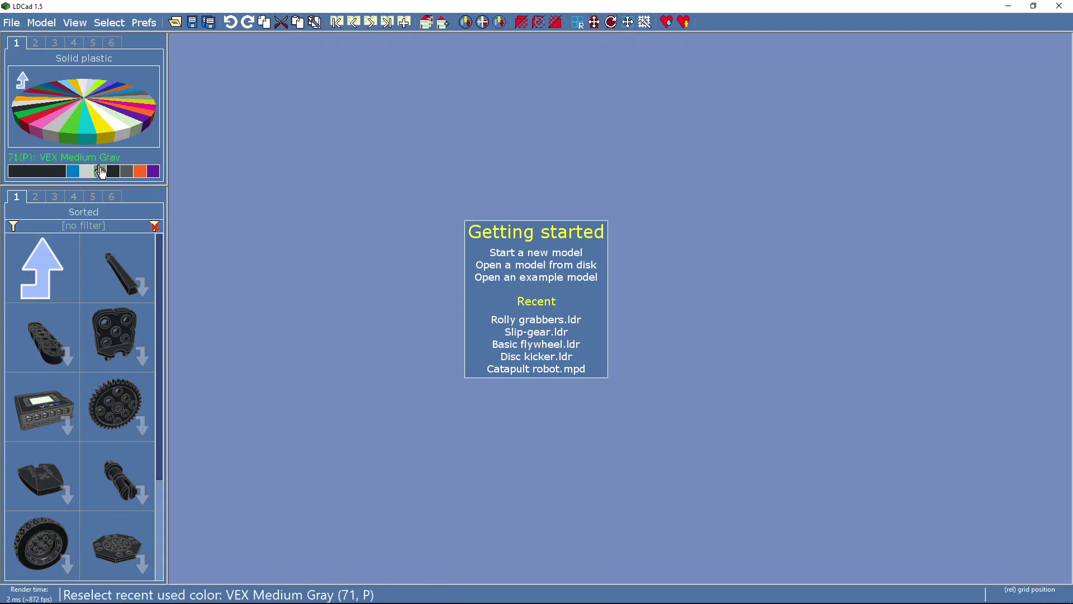
left_click(89, 172)
left_click(26, 284)
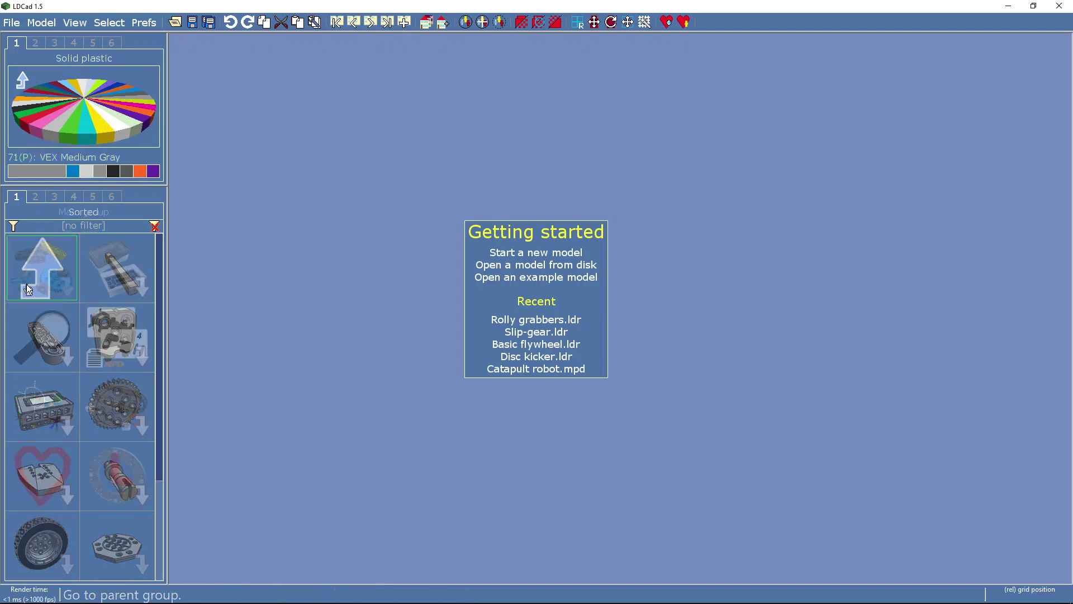
left_click(66, 273)
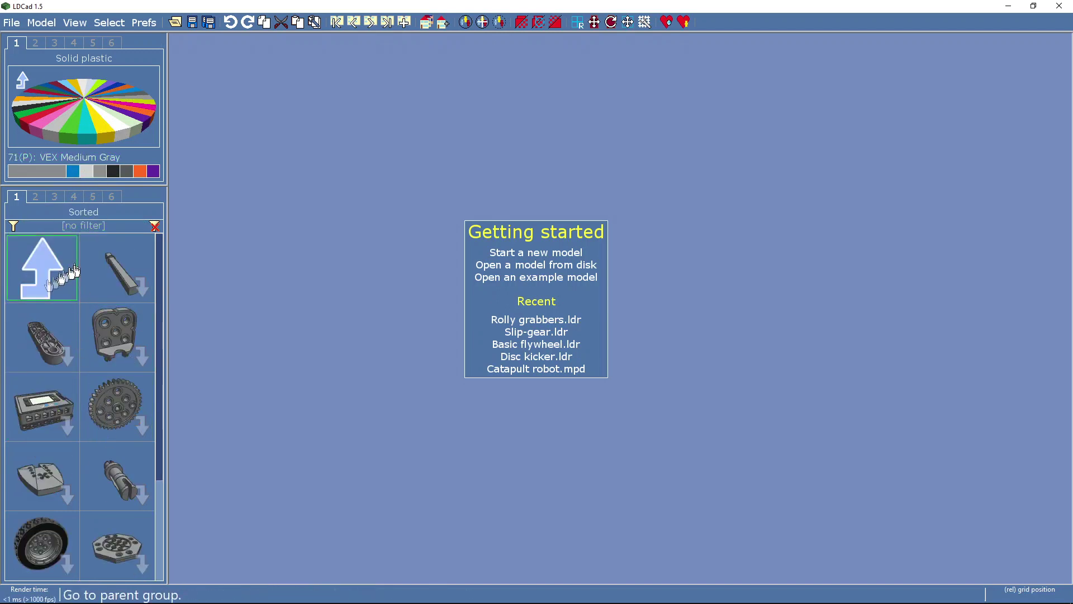
left_click(64, 291)
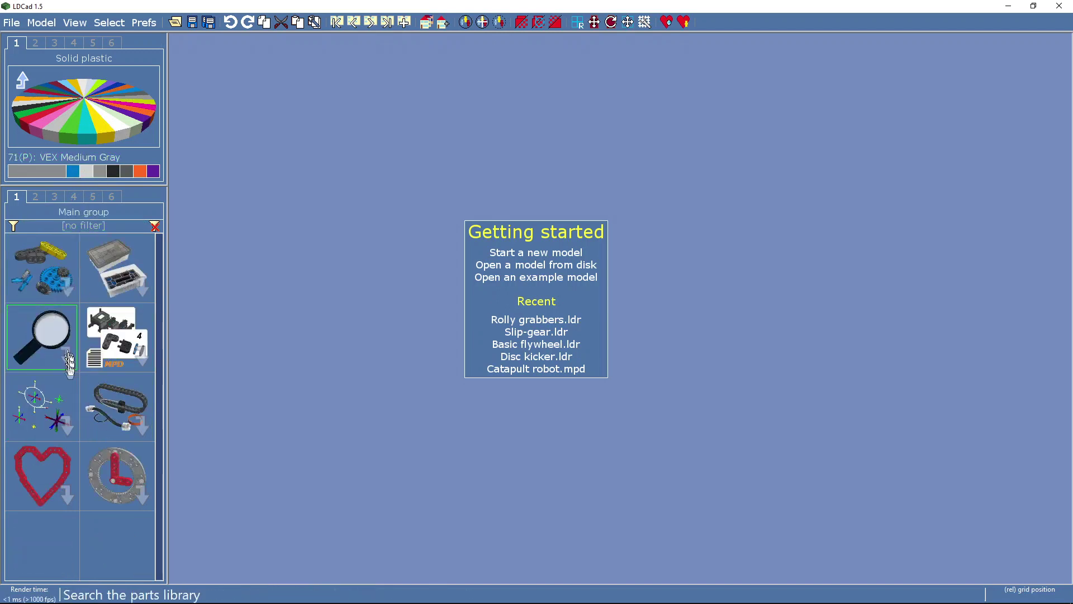
Start a new model and open the parts group sorted by function.
left_click(523, 254)
left_click(412, 376)
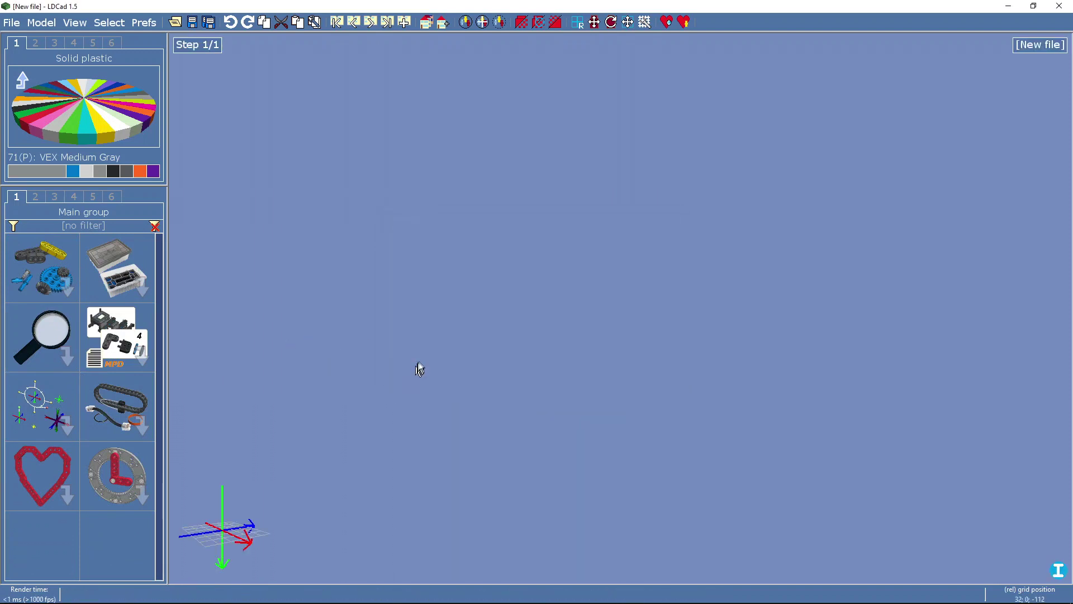
left_click(42, 268)
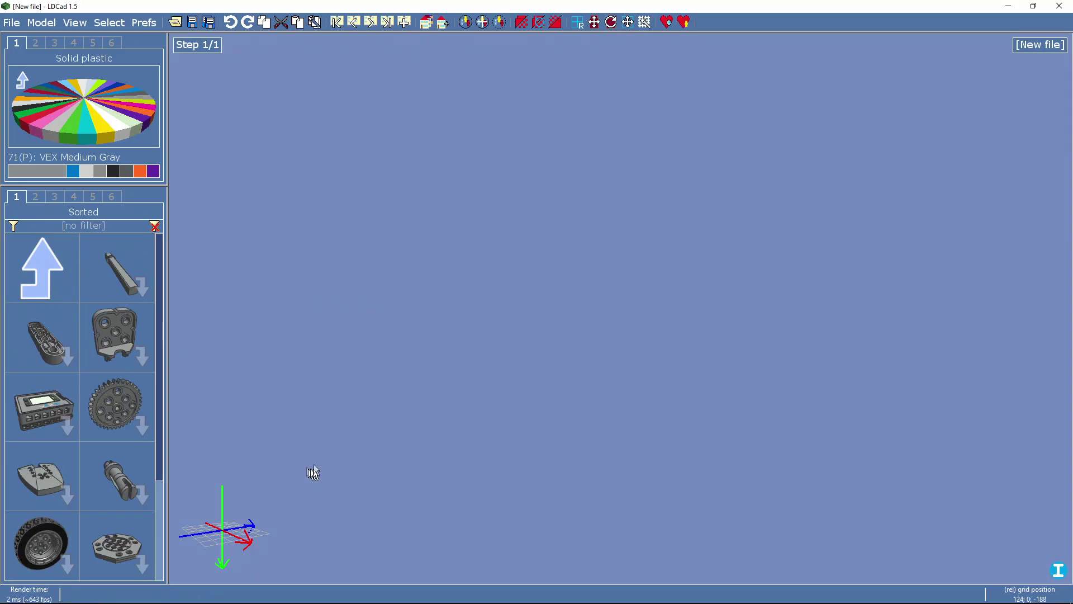